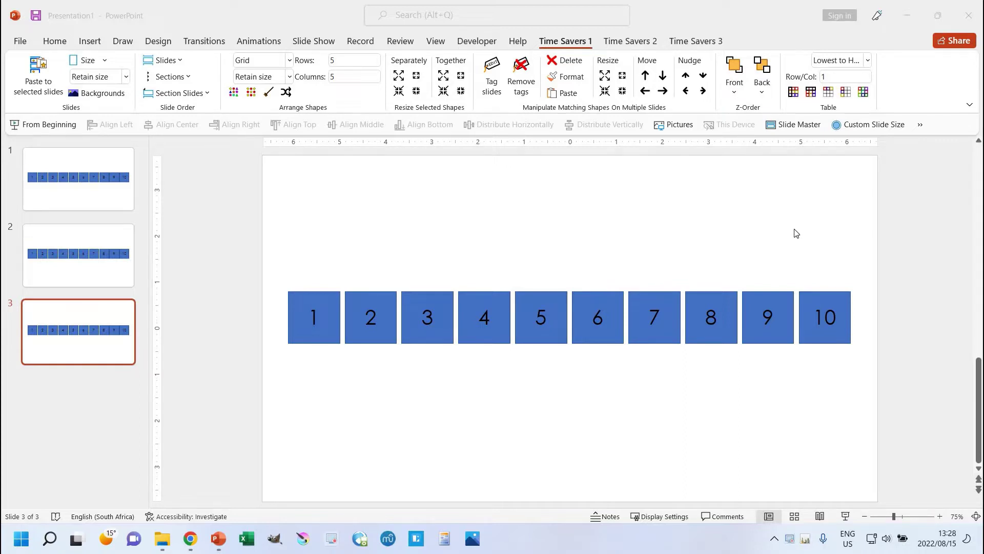
Preview the Time Savers 1 Front dropdown's Reverse and Shuffle options, then go to slide 1.
click(735, 95)
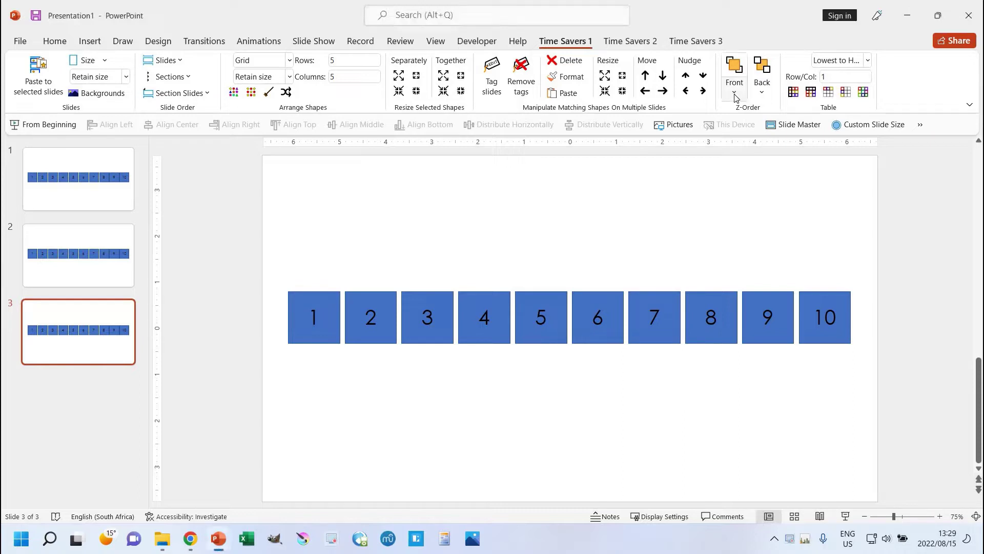
click(734, 95)
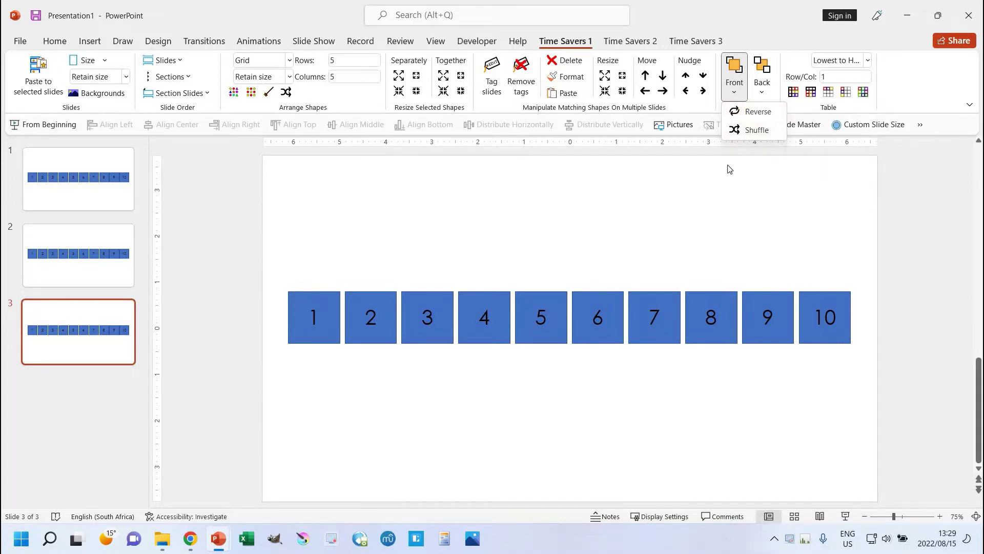
click(638, 226)
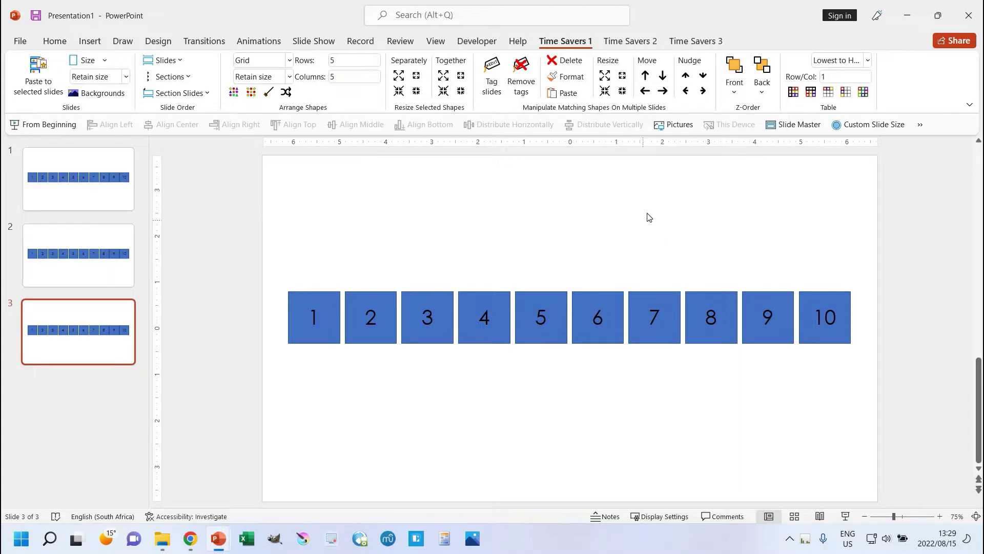
click(101, 192)
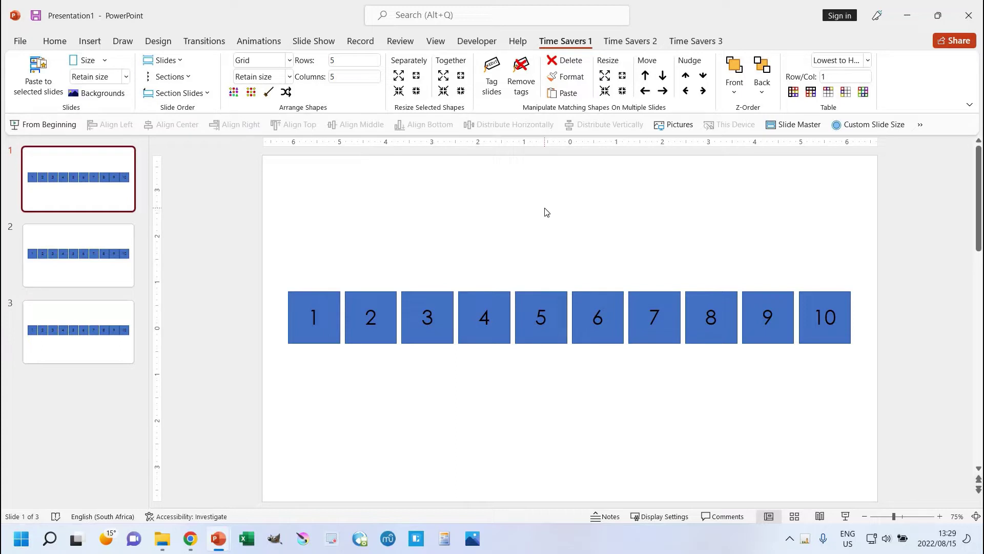
Ctrl-select squares 5, 3, 7, 9, 8, 4, 2, 1, 6 and 10 until all ten are selected.
click(545, 340)
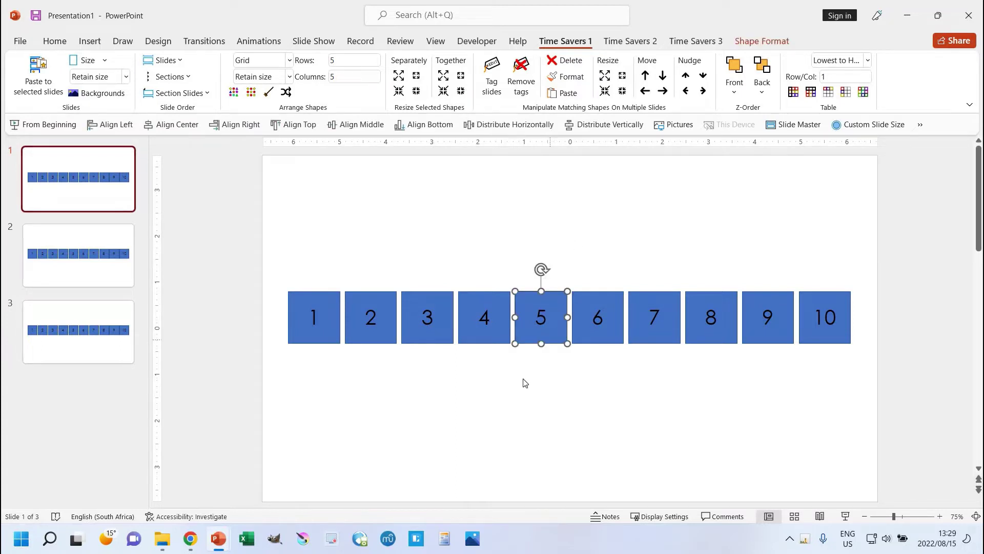
ctrl+click(425, 339)
ctrl+click(671, 341)
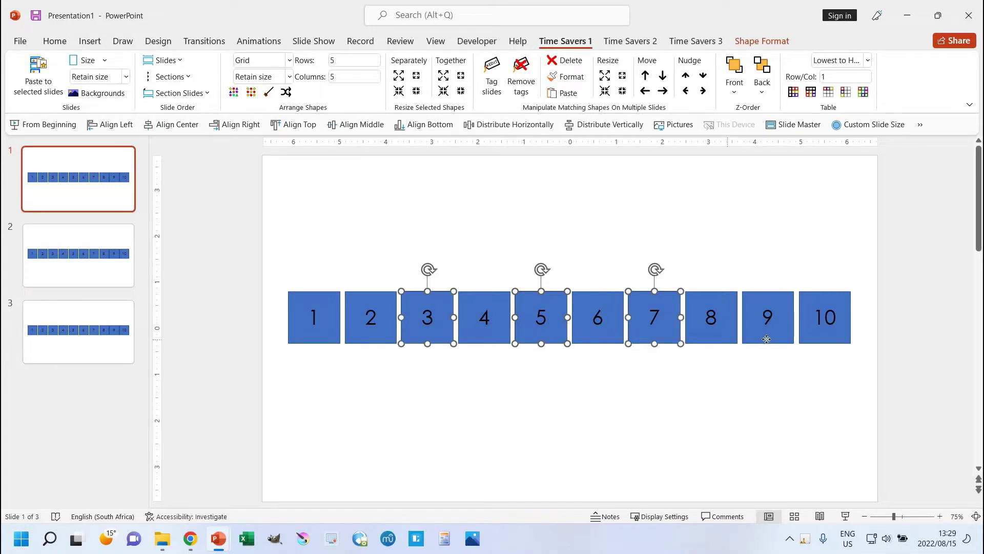
ctrl+click(767, 340)
ctrl+click(712, 341)
ctrl+click(492, 340)
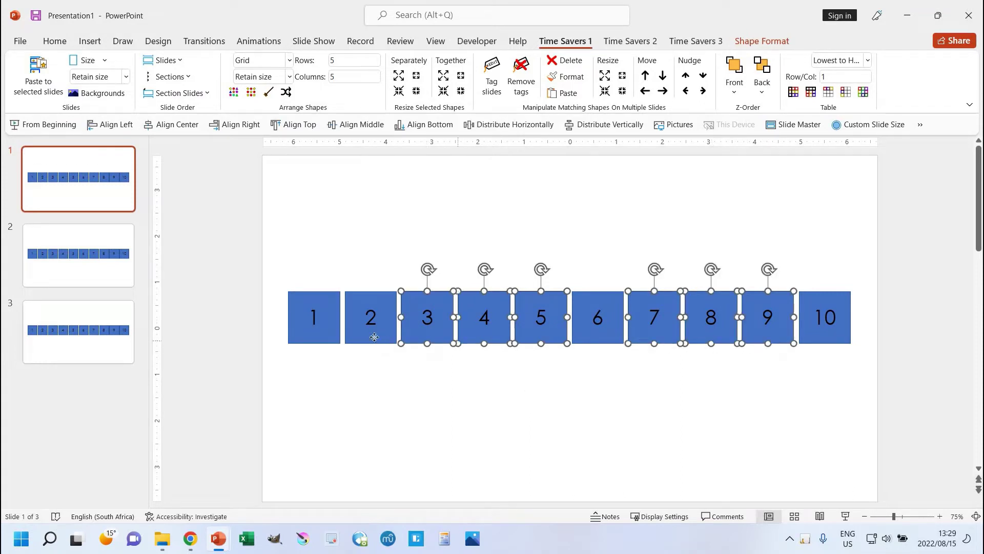
ctrl+click(377, 337)
ctrl+click(327, 338)
ctrl+click(598, 343)
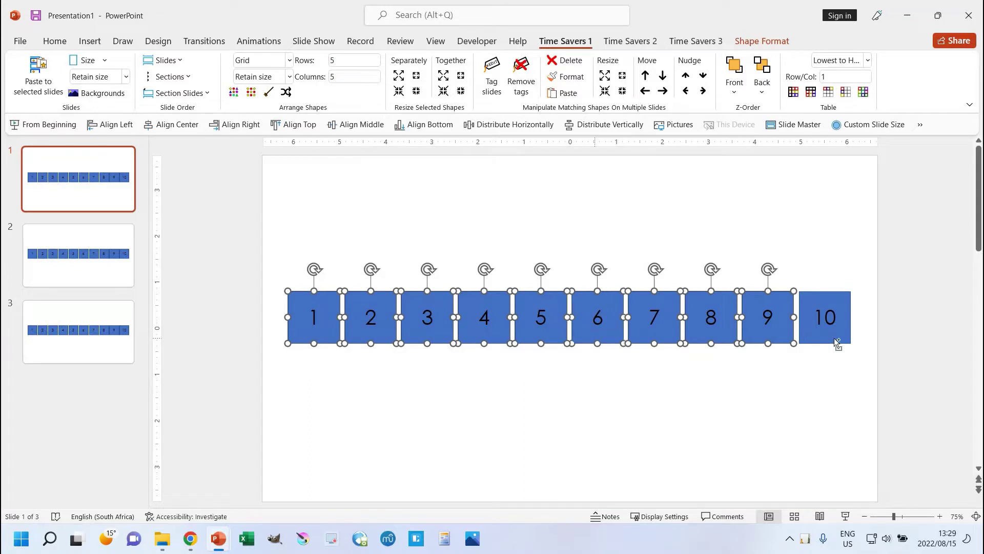
ctrl+click(830, 340)
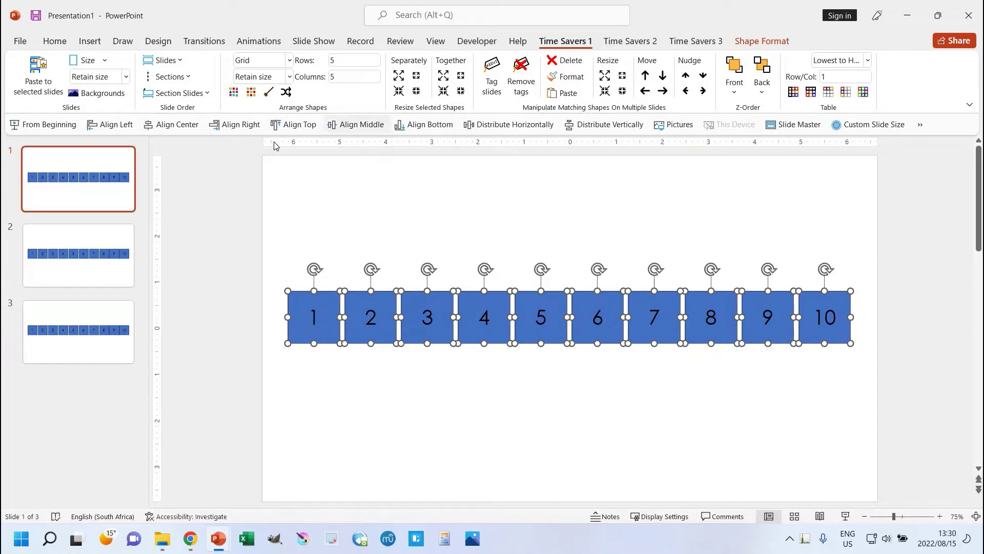
click(167, 124)
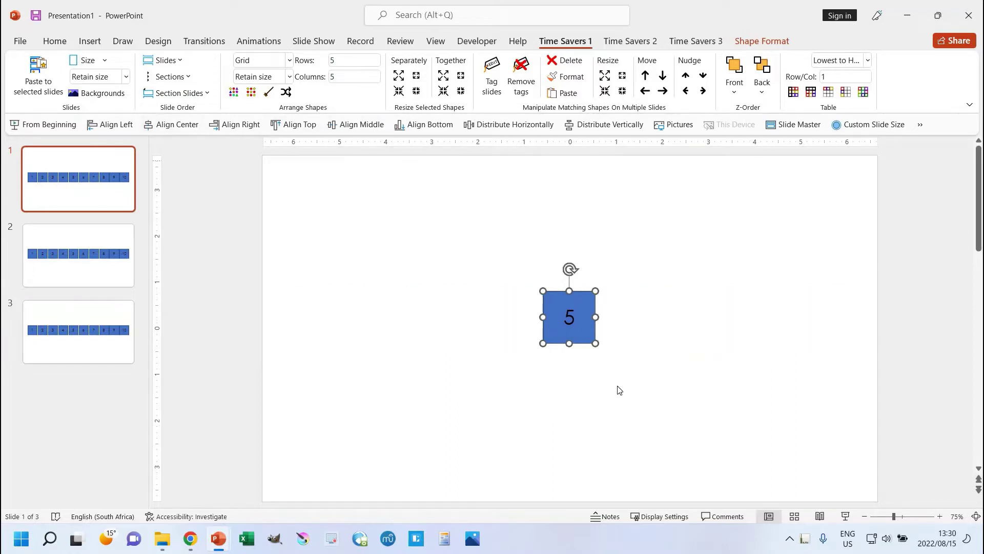
drag(580, 334, 451, 336)
drag(587, 341, 675, 281)
click(587, 341)
drag(584, 321, 671, 277)
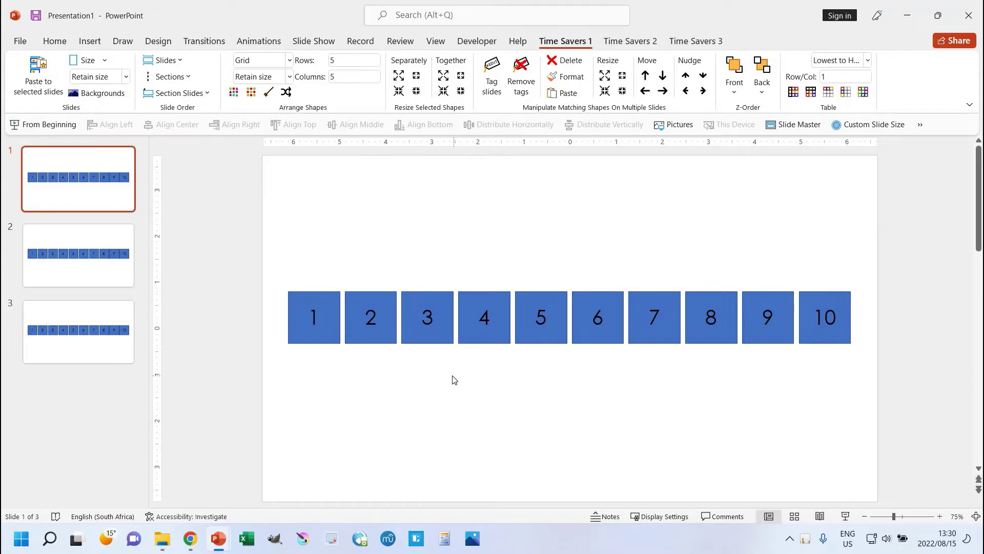
click(477, 336)
shift+click(431, 339)
shift+click(370, 336)
shift+click(320, 335)
click(315, 386)
key(ctrl+a)
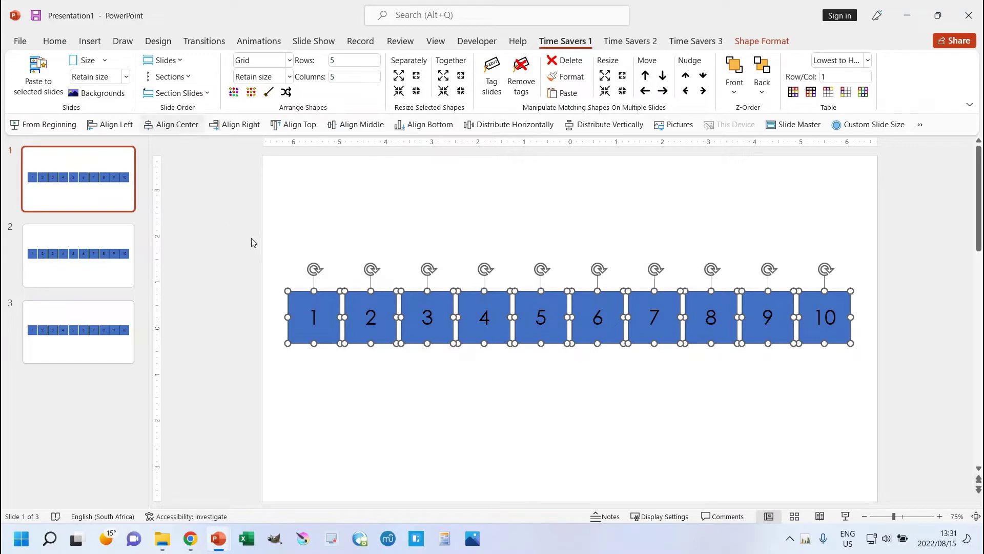
click(426, 318)
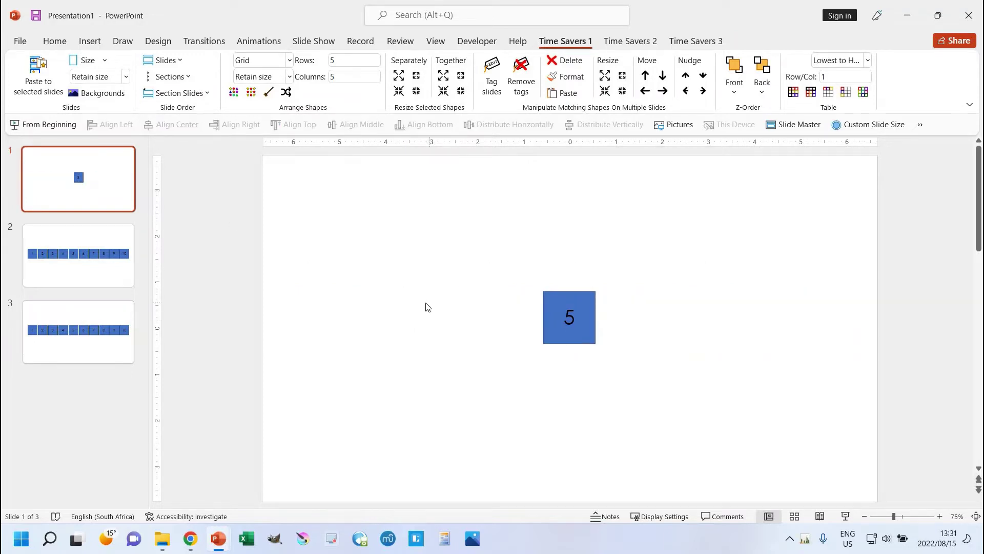
key(ctrl+z)
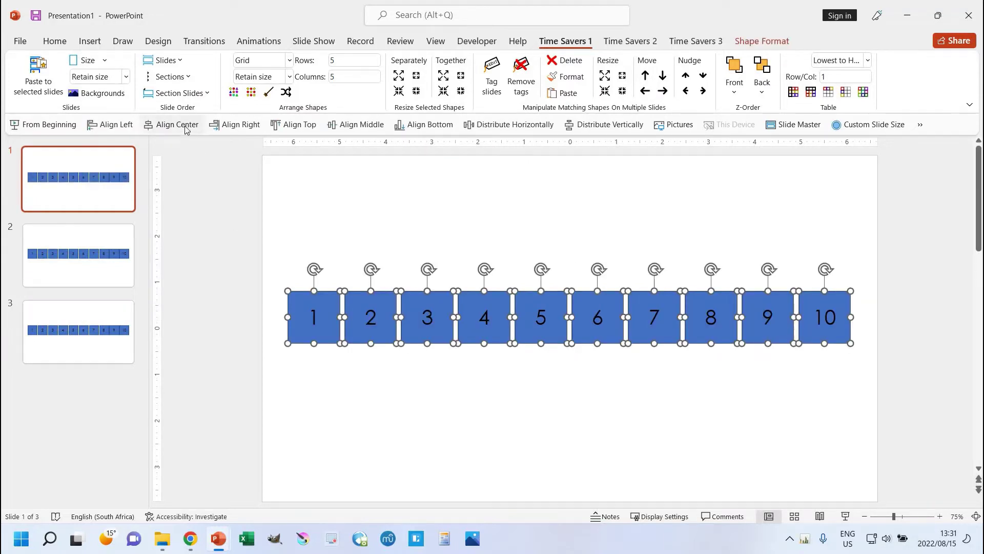
click(185, 129)
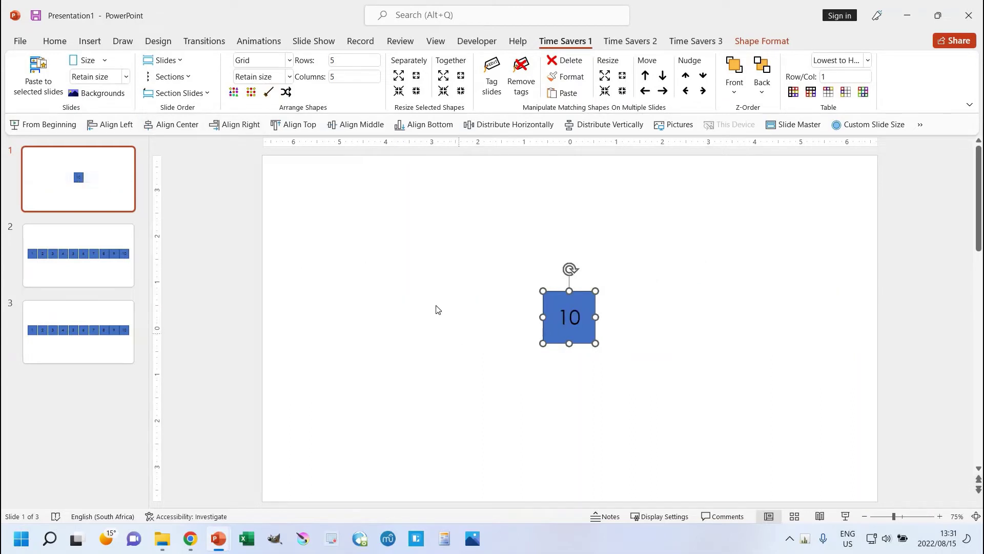
click(530, 322)
drag(564, 295, 626, 306)
drag(568, 308, 628, 307)
key(ctrl+z)
key(ctrl+z)
key(ctrl+z)
key(ctrl+z)
key(ctrl+z)
key(ctrl+z)
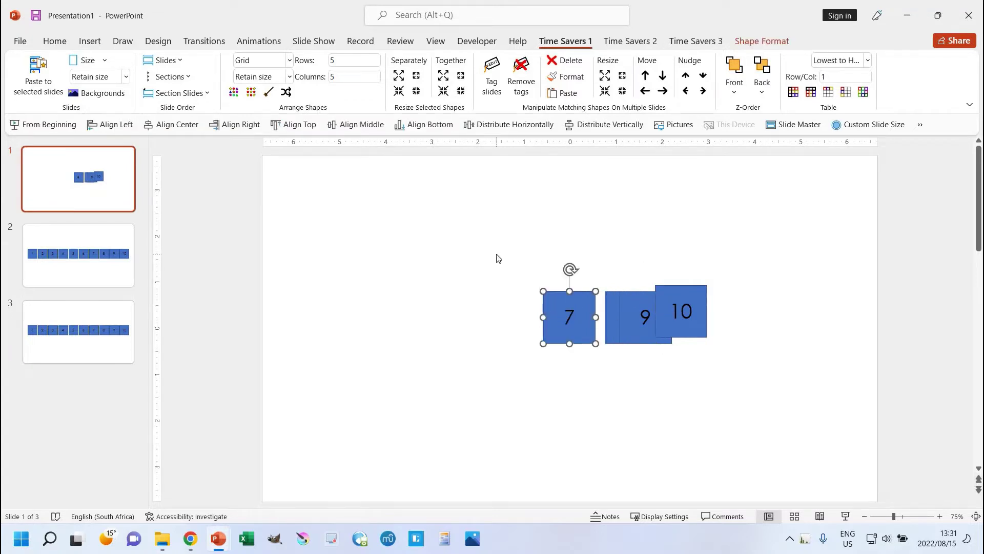
click(471, 270)
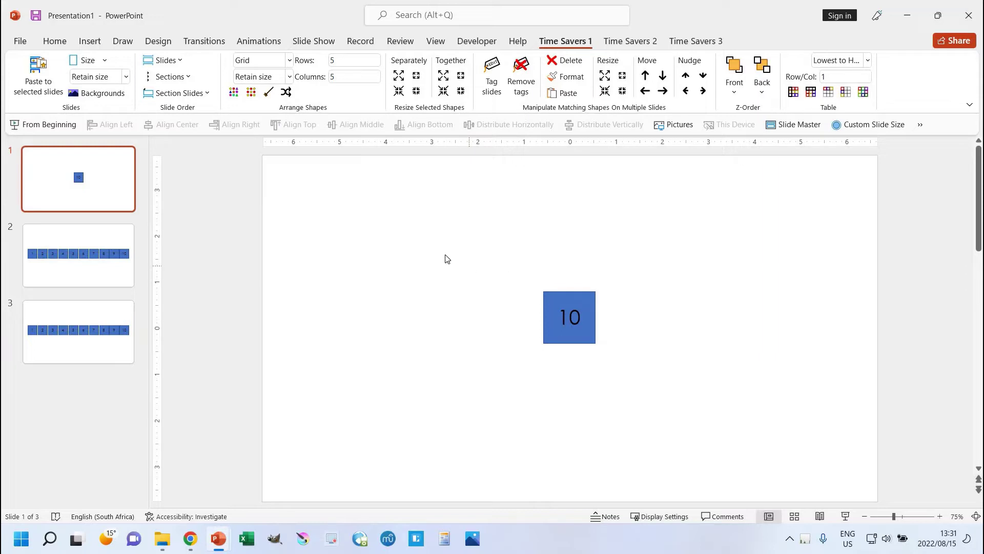
key(ctrl+z)
click(419, 241)
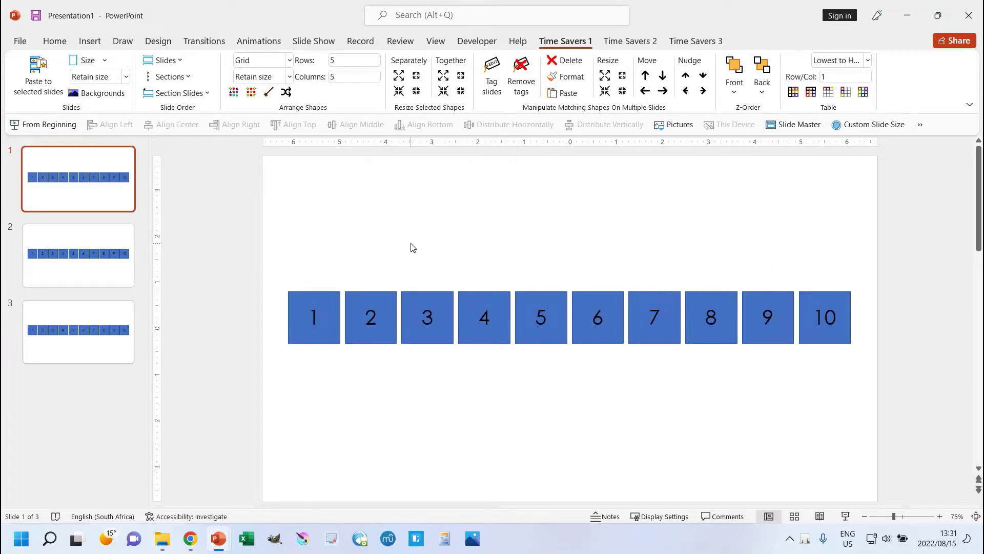
click(326, 329)
shift+click(390, 338)
shift+click(431, 341)
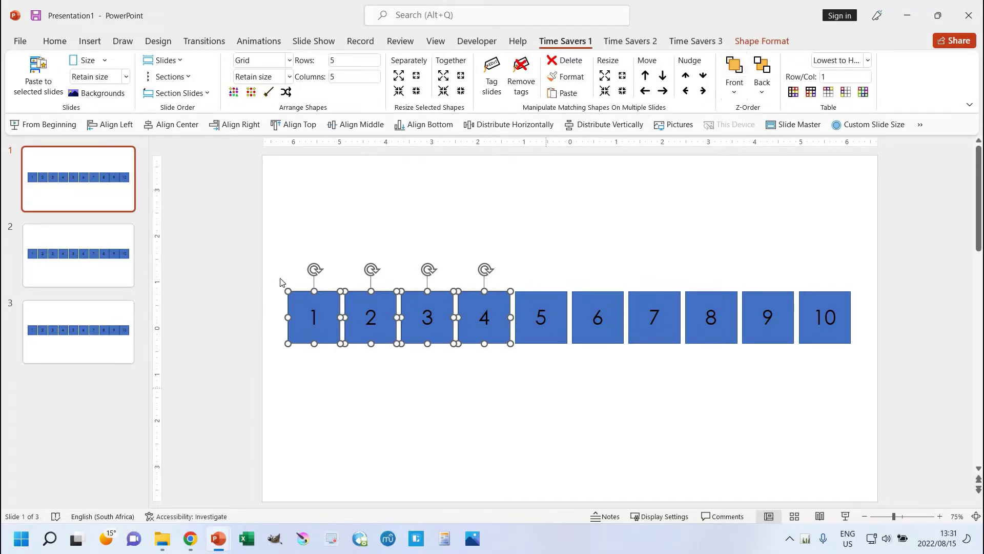
key(ctrl+a)
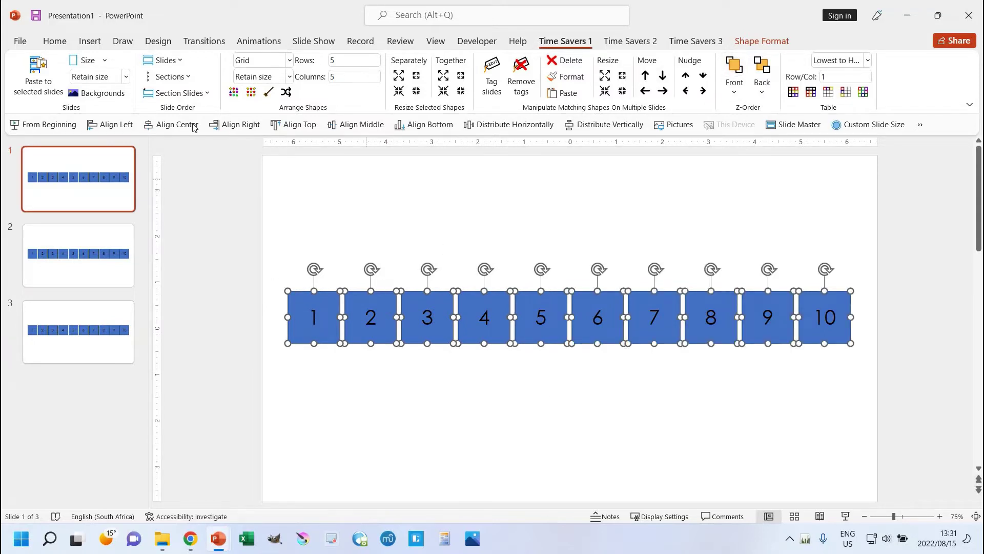
click(172, 124)
click(419, 360)
drag(539, 336, 716, 334)
drag(589, 328, 676, 273)
click(585, 328)
click(589, 373)
drag(590, 322, 731, 306)
key(ctrl+z)
key(ctrl+z)
key(ctrl+z)
key(ctrl+z)
key(ctrl+z)
key(ctrl+z)
key(ctrl+z)
key(ctrl+z)
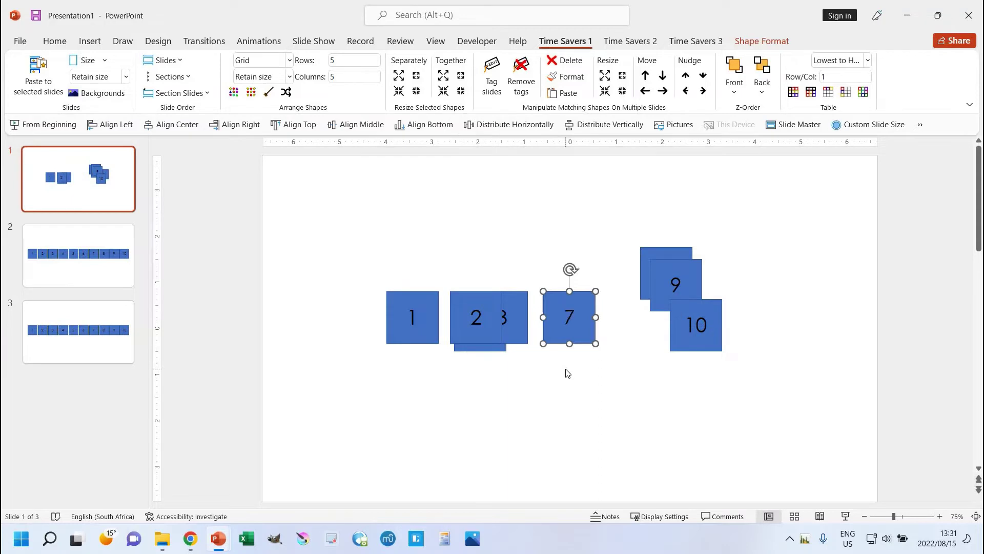
key(ctrl+z)
key(ctrl+z)
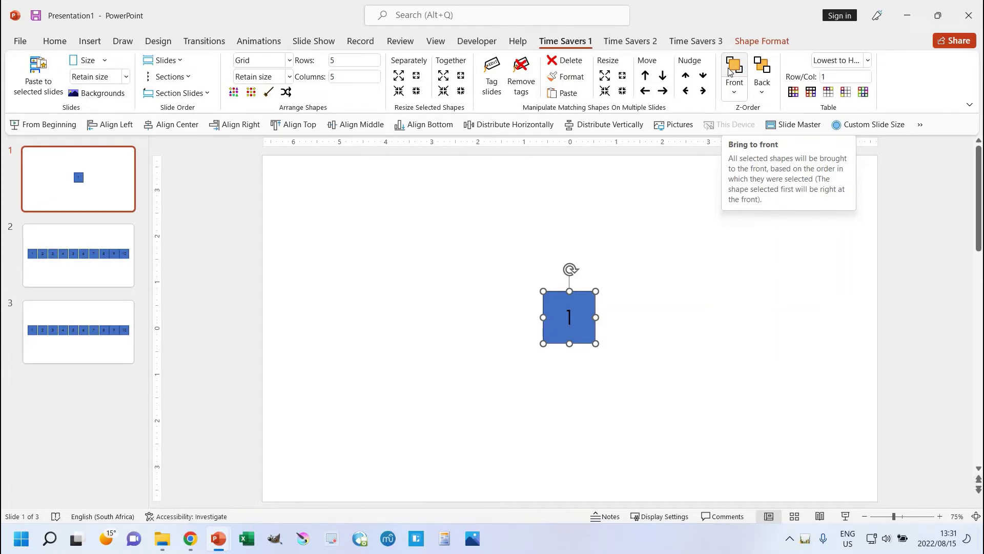
click(669, 200)
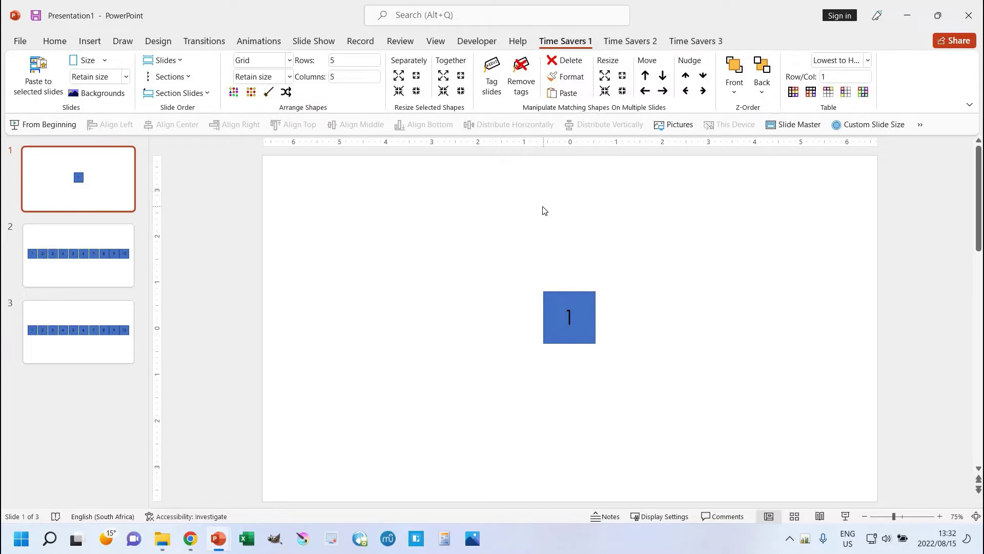
key(ctrl+z)
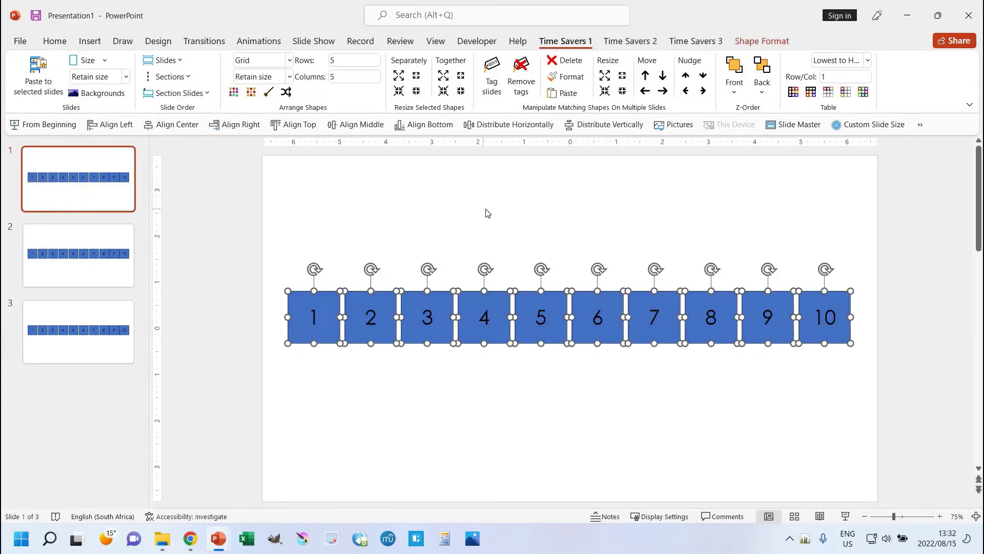
click(491, 212)
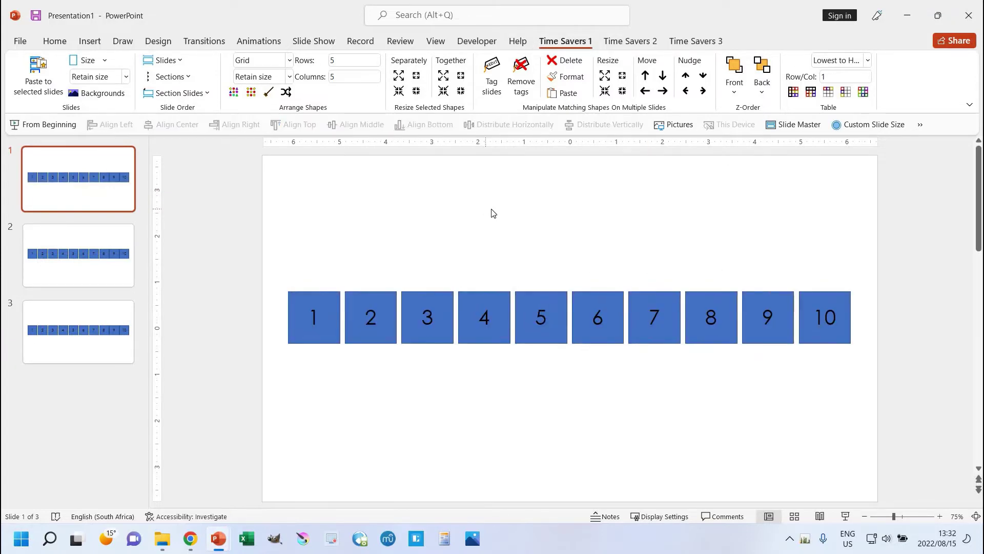
Check the Front dropdown, then marquee-select and delete the ten numbered squares.
click(734, 92)
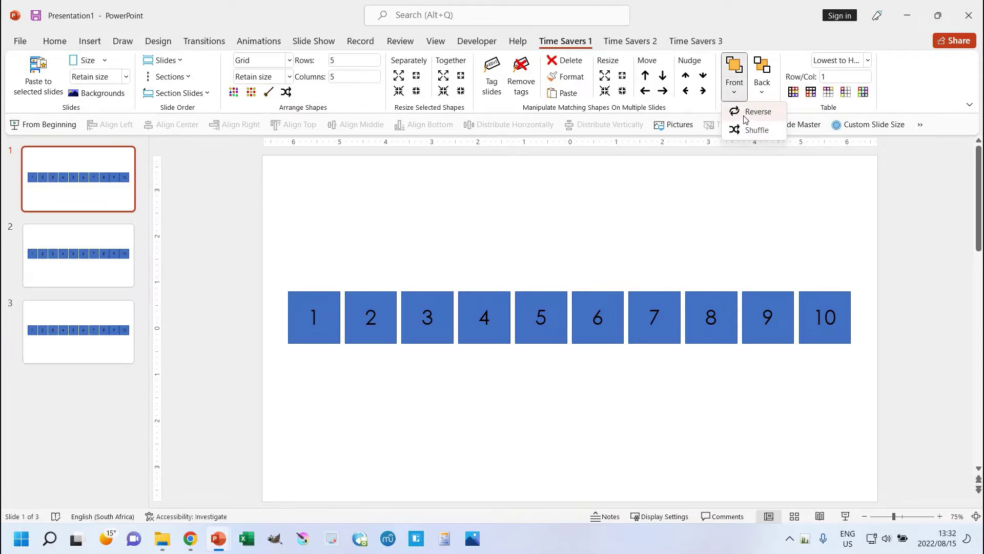
click(653, 193)
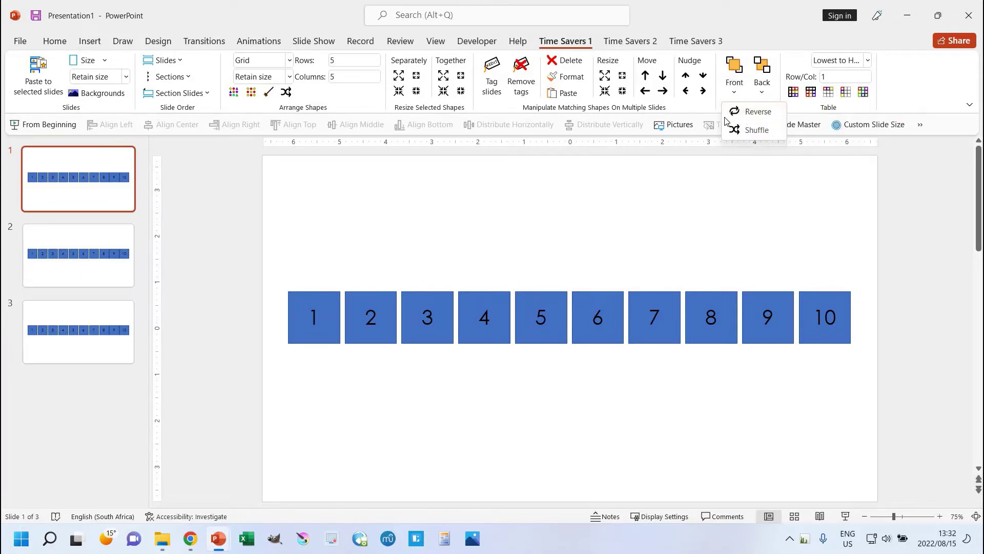
click(733, 91)
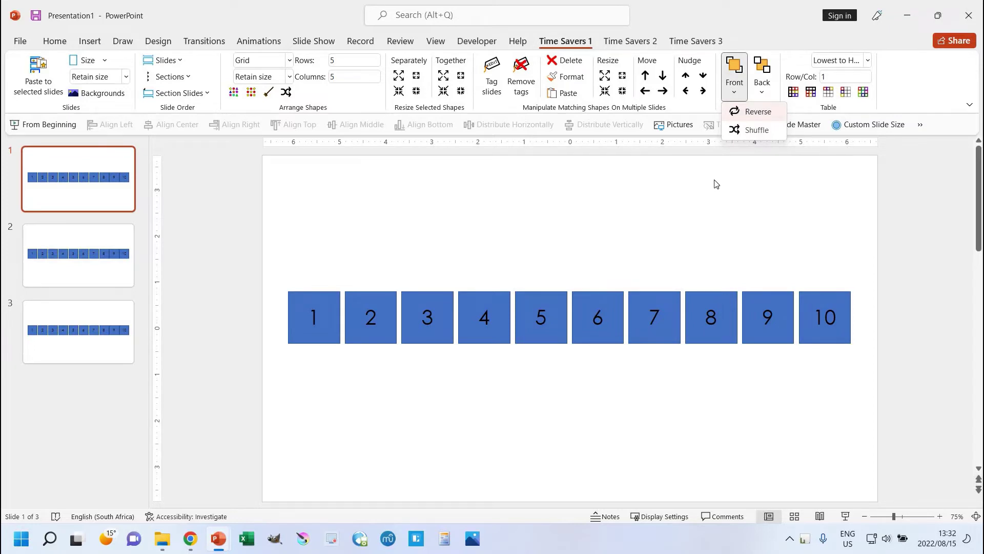
click(702, 171)
drag(252, 234, 875, 381)
key(Delete)
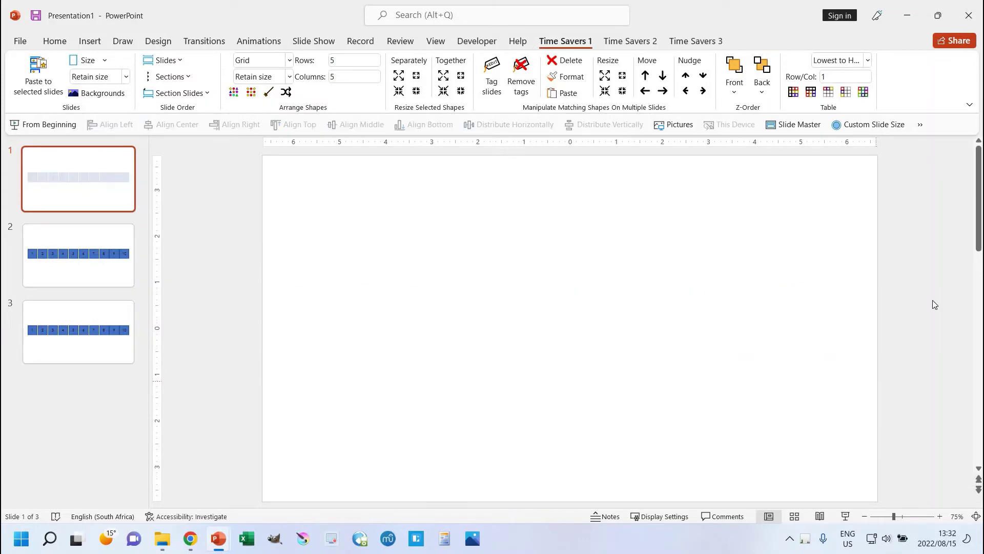
Insert the seven pictures Angry Face.png through Confused Face.png from the computer.
click(673, 125)
click(242, 114)
shift+click(691, 125)
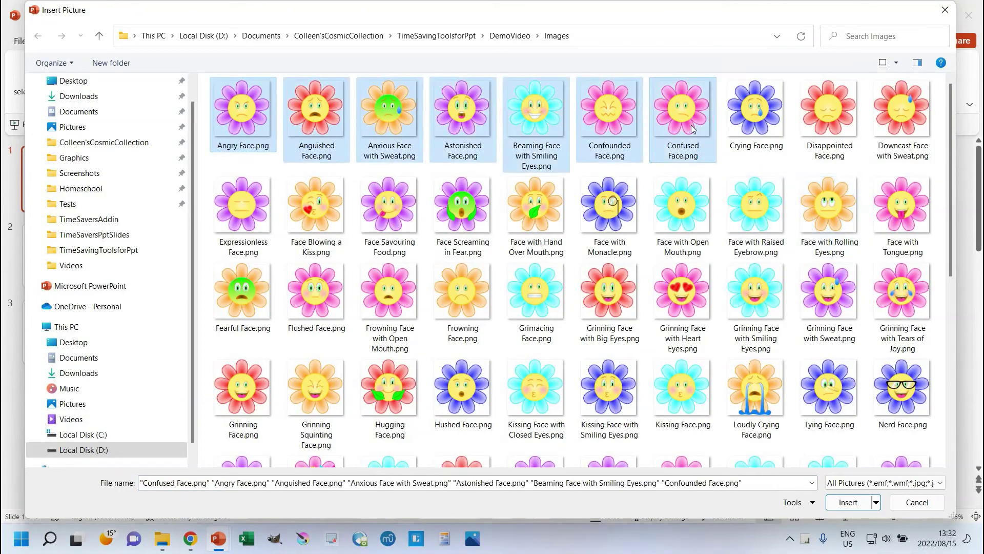
key(Return)
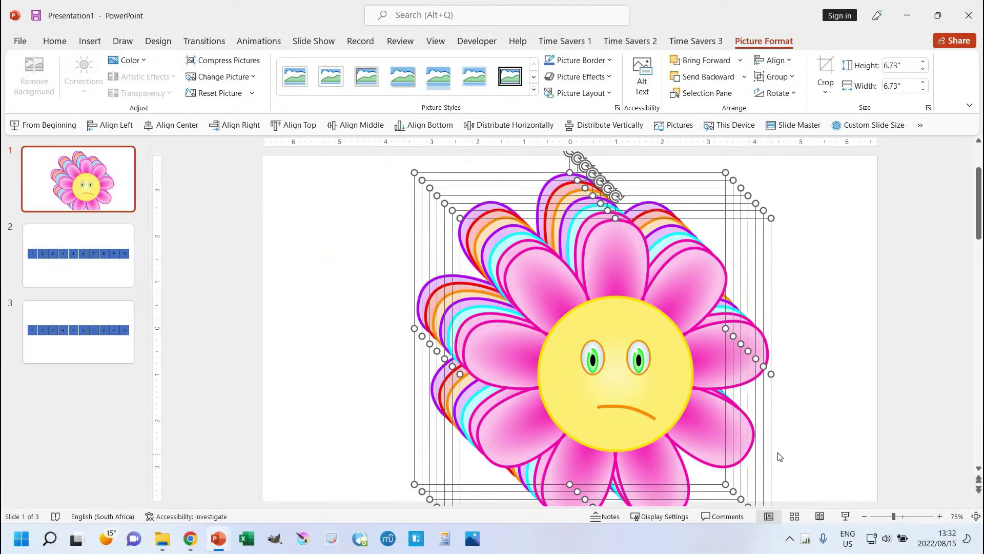
Resize the flower pictures to 0.86 inches, undo trial moves, and reselect all seven.
drag(759, 495, 686, 259)
drag(478, 232, 590, 231)
click(454, 226)
drag(453, 226, 518, 221)
key(ctrl+z)
key(ctrl+z)
key(ctrl+z)
key(ctrl+z)
key(ctrl+z)
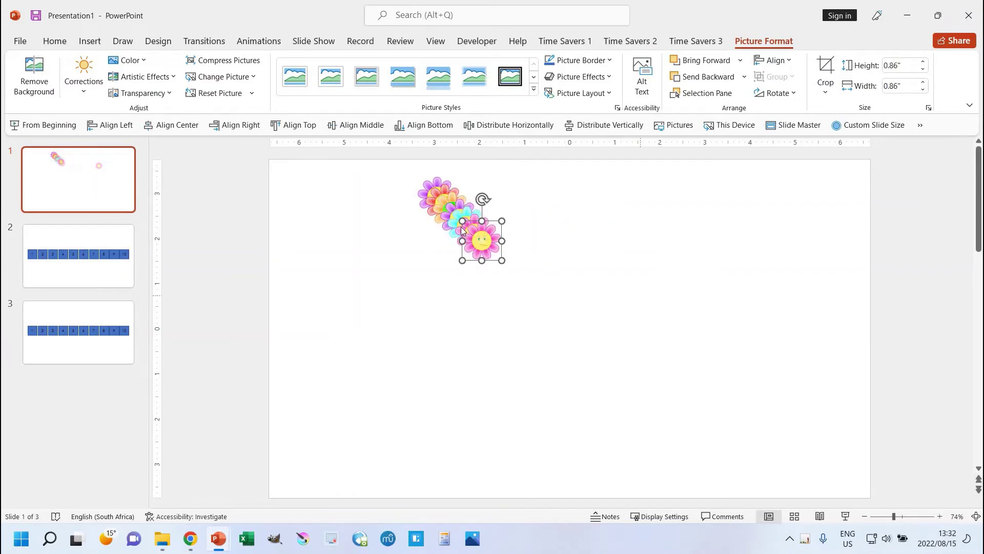
key(Escape)
drag(360, 150, 580, 321)
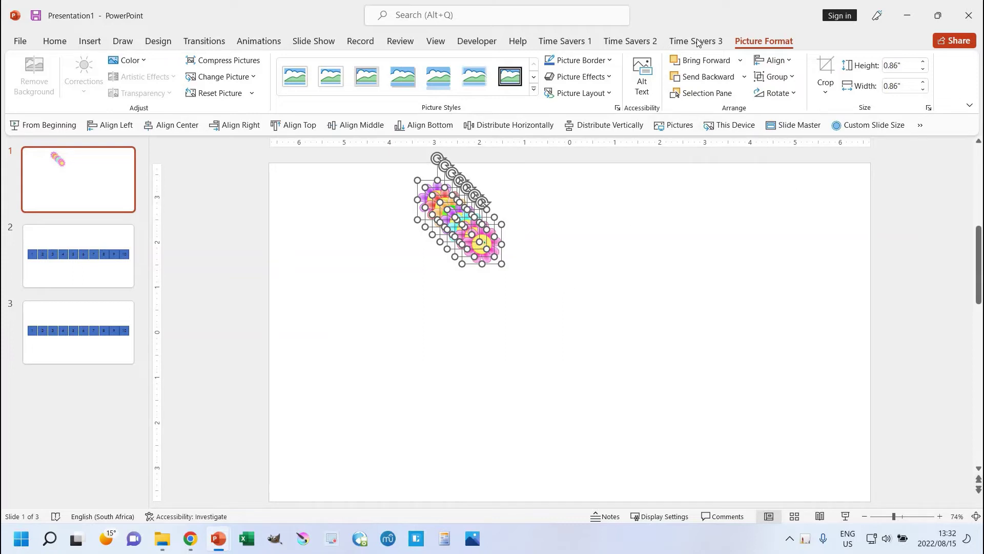
Apply Front ▸ Reverse to the flower pictures, inspect the result, and reselect them.
click(564, 41)
click(738, 93)
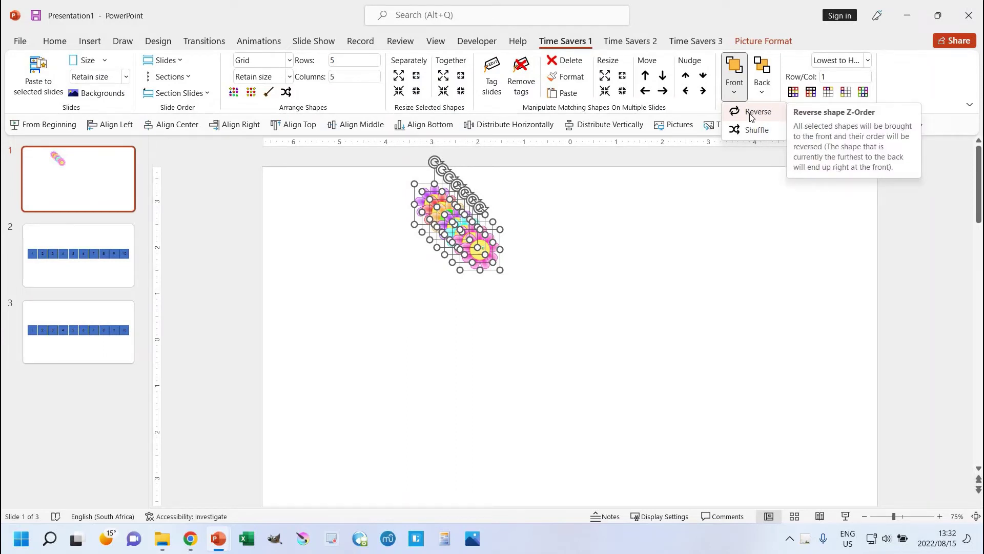
click(750, 116)
click(504, 300)
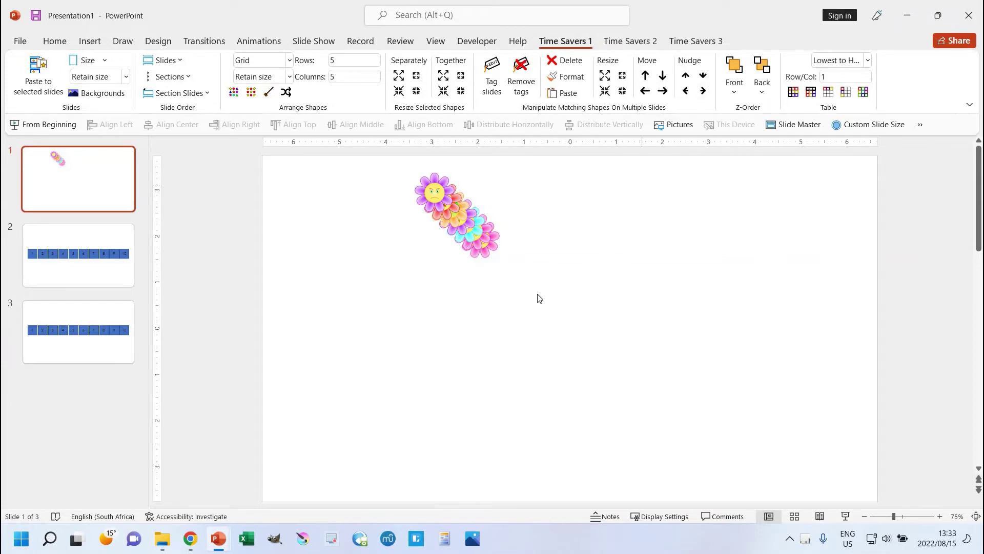
drag(603, 312, 392, 161)
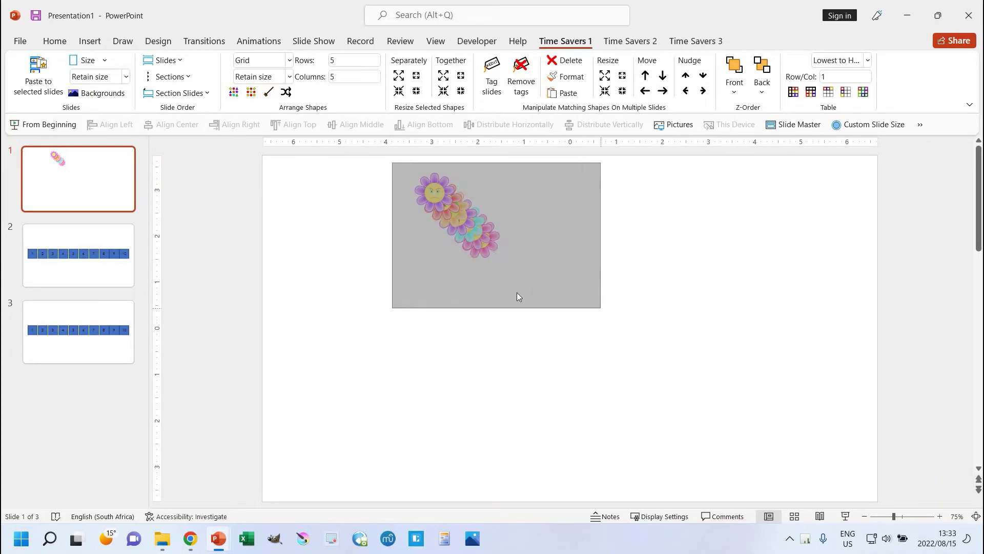
Go to slide 2 and preview the Front dropdown options.
click(115, 269)
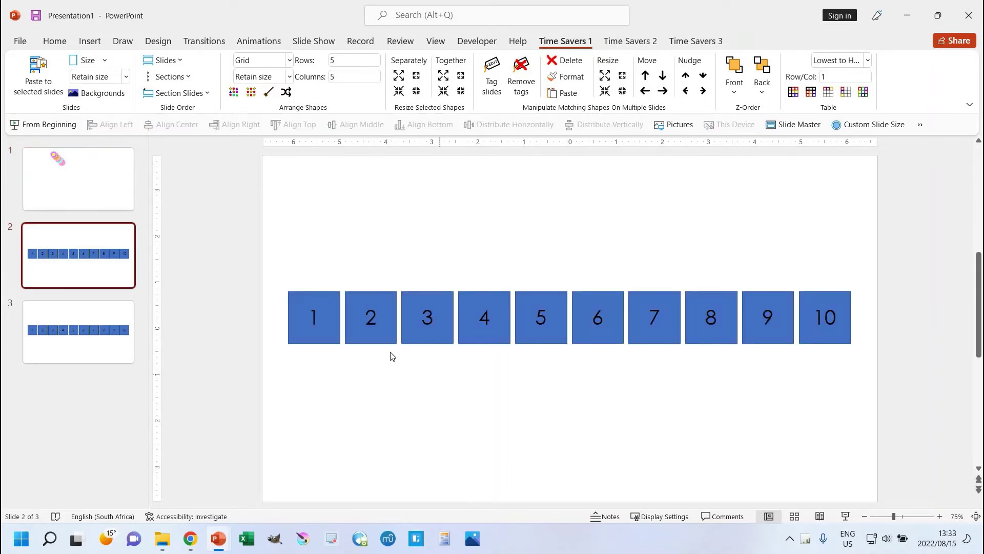
click(735, 91)
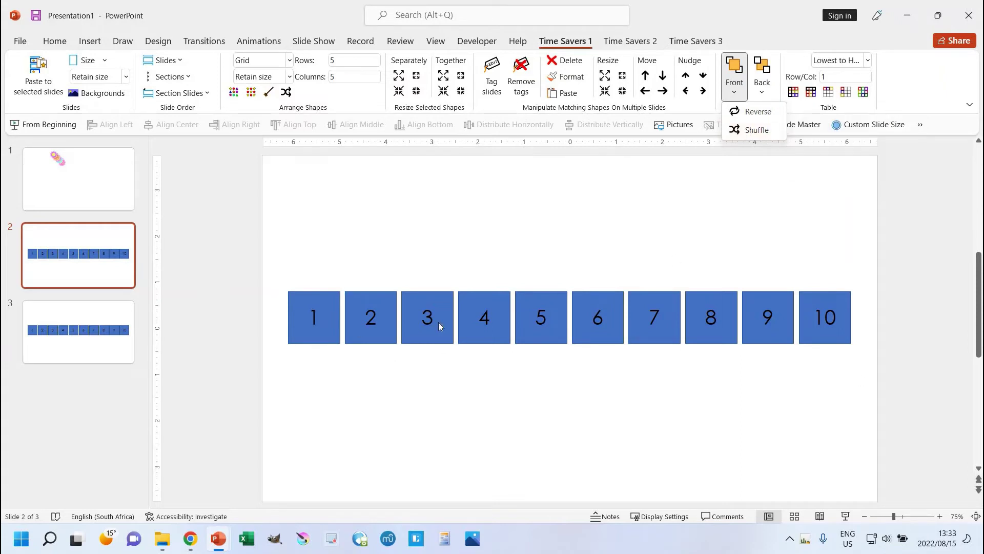
click(604, 247)
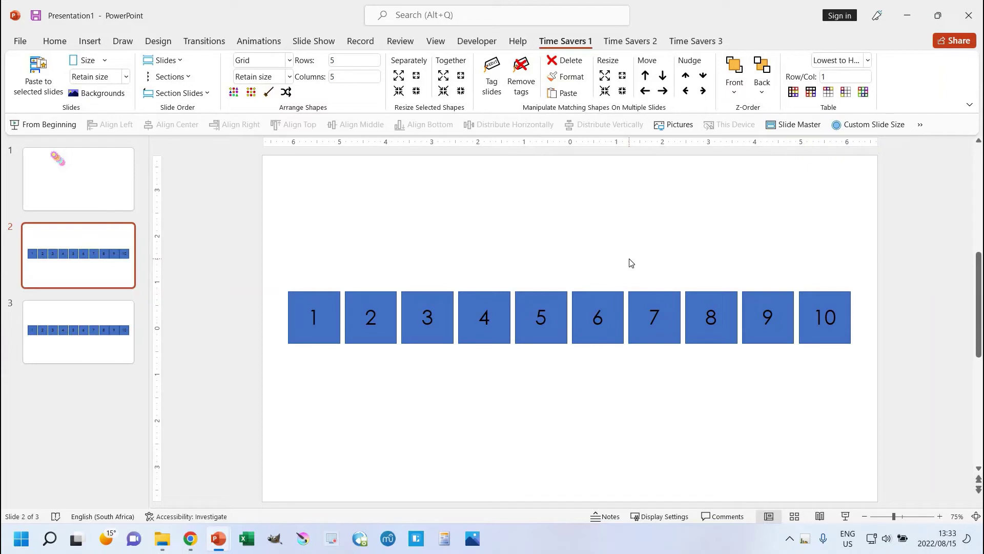
Stack the ten selected squares at the horizontal centre with Align Center.
drag(242, 256, 884, 386)
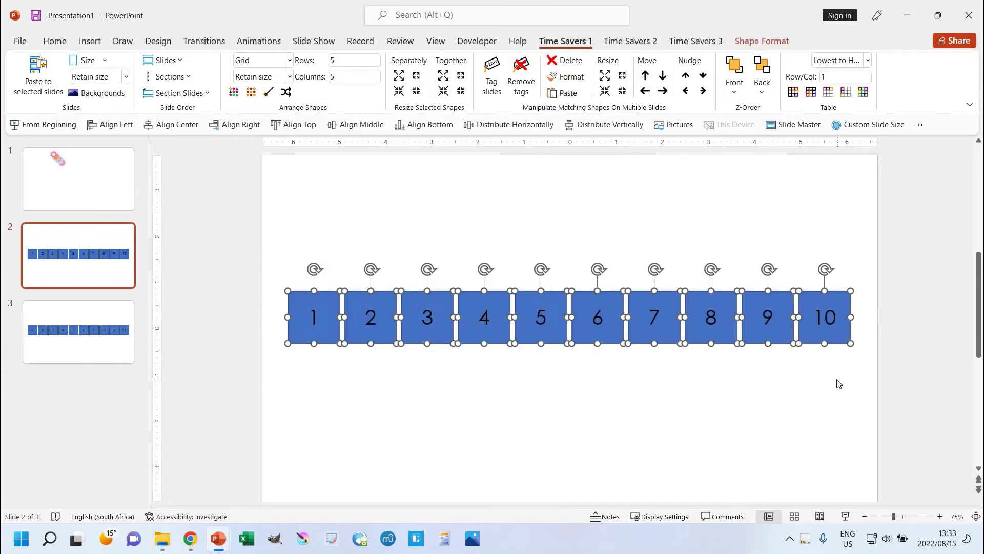
click(177, 125)
key(Escape)
Pull squares 10–8 and 3–1 off the pile, undo to restack, and reselect it.
drag(587, 300, 713, 304)
drag(564, 308, 605, 303)
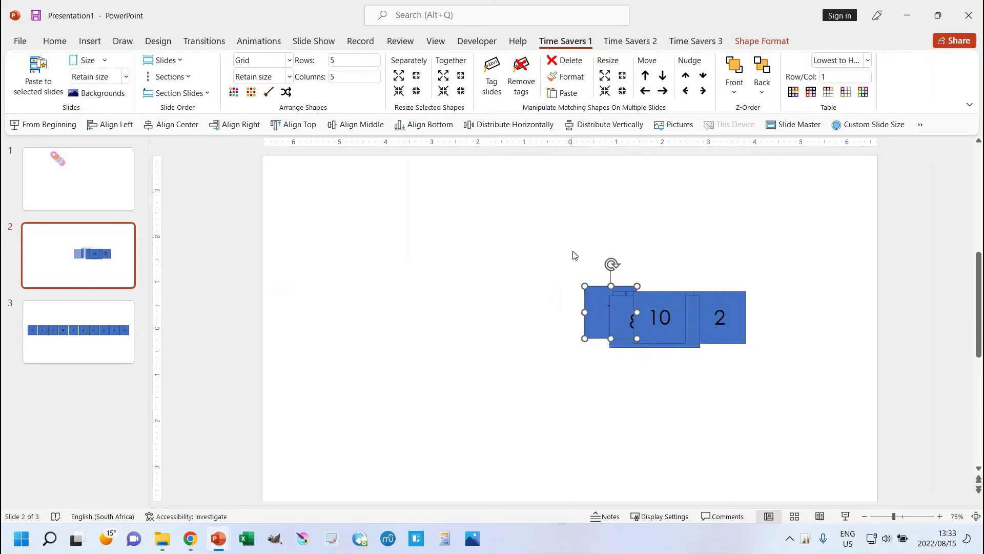
click(575, 255)
key(ctrl+z)
key(ctrl+z)
key(ctrl+z)
key(ctrl+z)
key(ctrl+z)
key(ctrl+z)
key(ctrl+z)
key(ctrl+z)
key(ctrl+z)
key(ctrl+z)
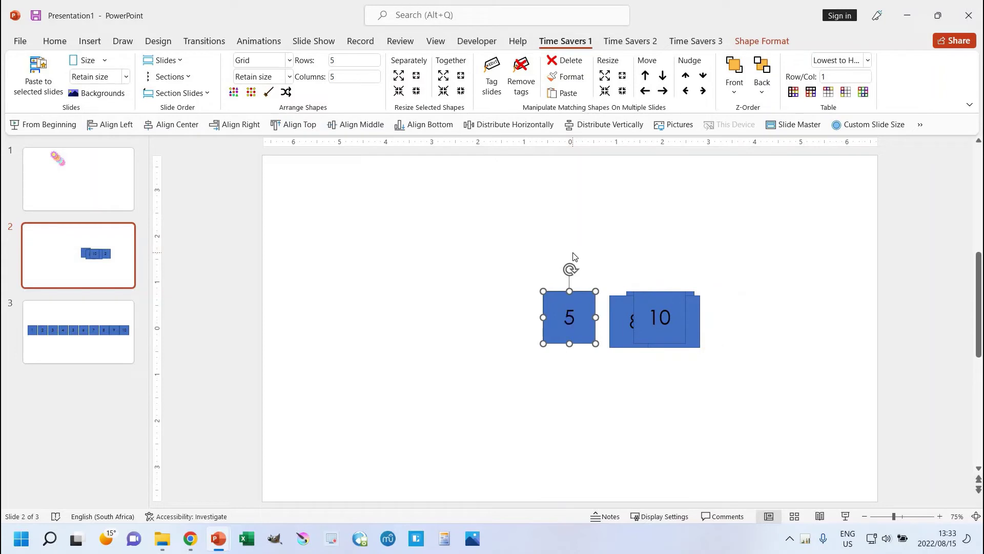
click(636, 267)
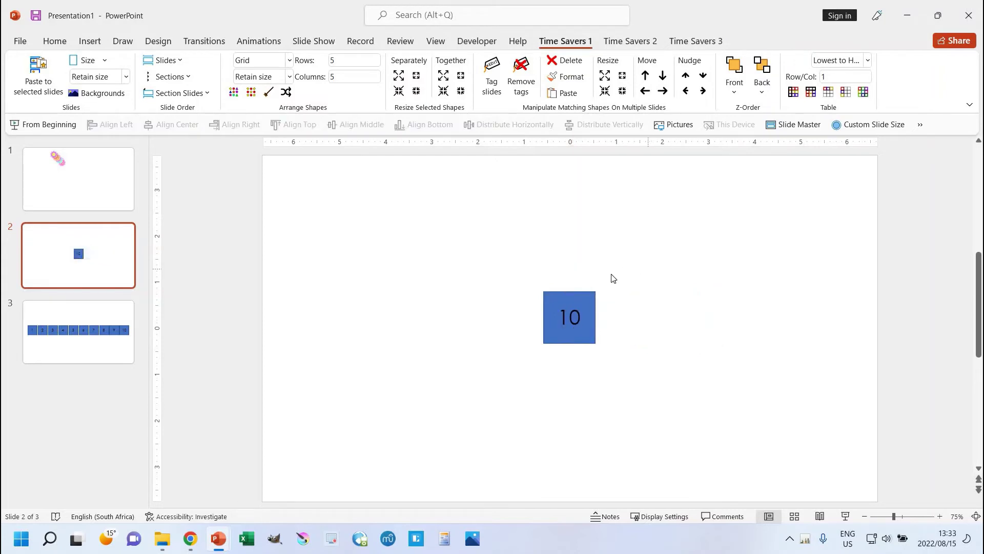
drag(506, 249, 643, 371)
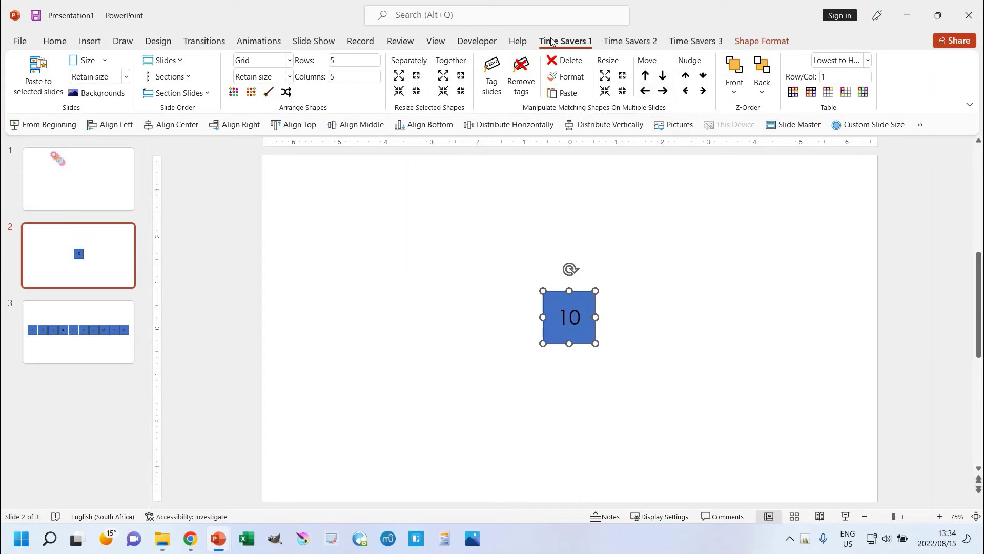
Undo the centre alignment to restore the 1–10 row, checking the Front dropdown before and after.
click(735, 93)
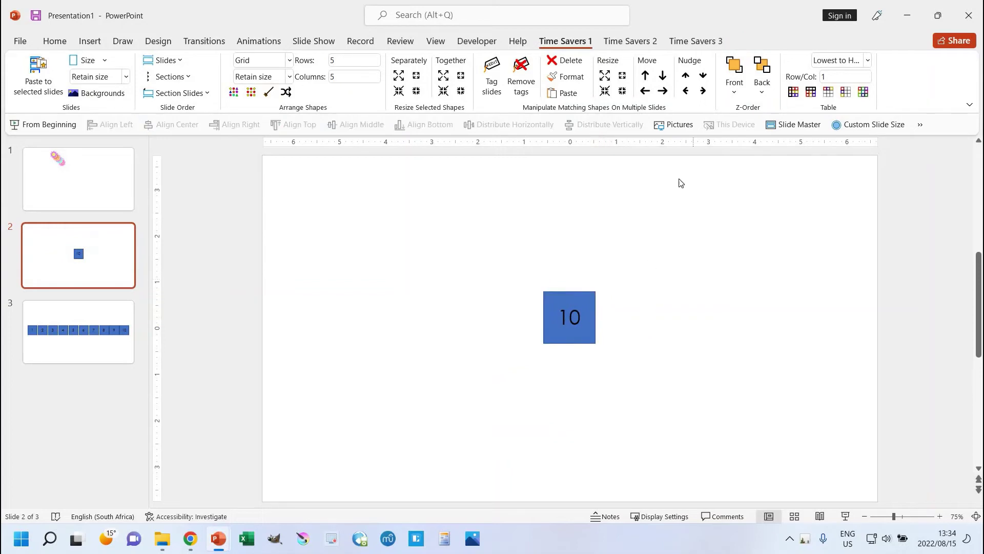
click(734, 90)
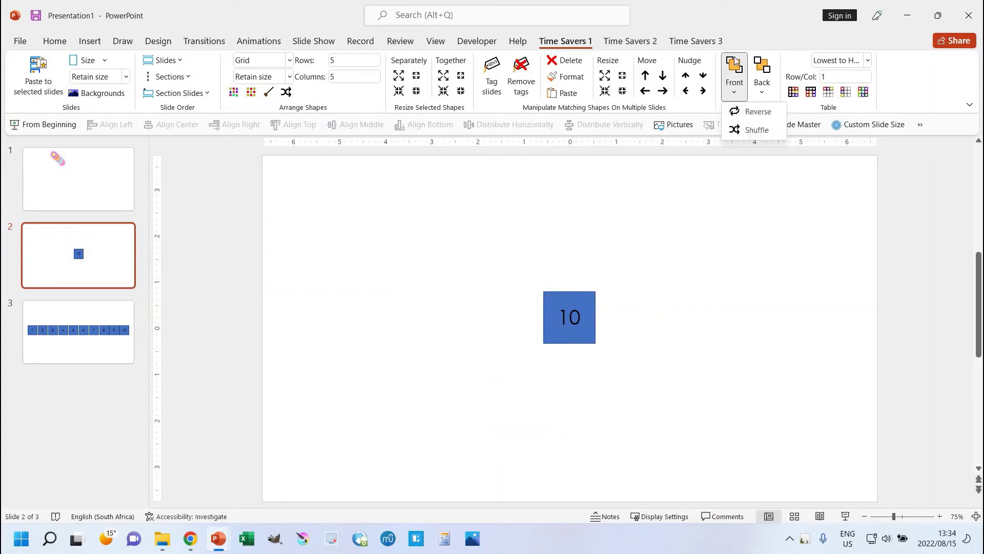
click(579, 302)
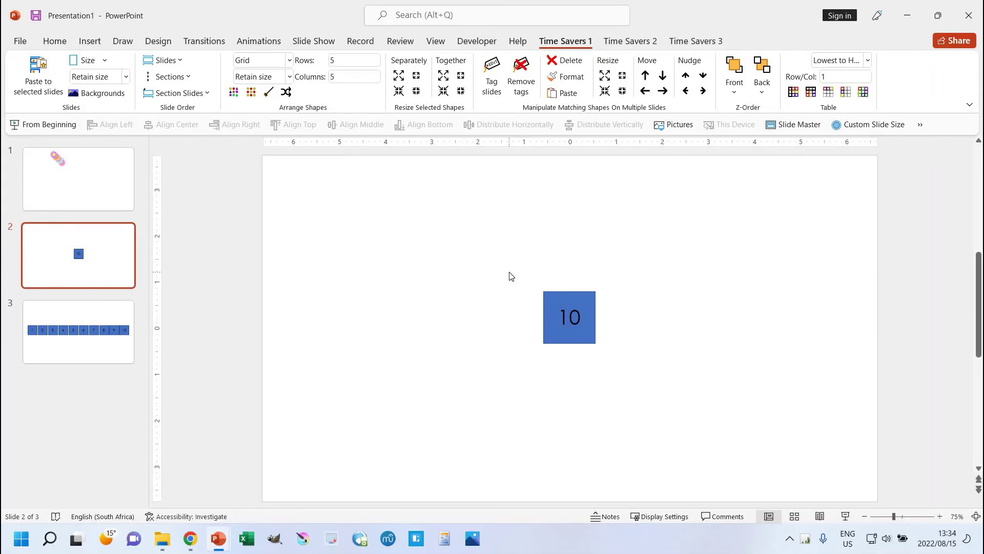
key(ctrl+z)
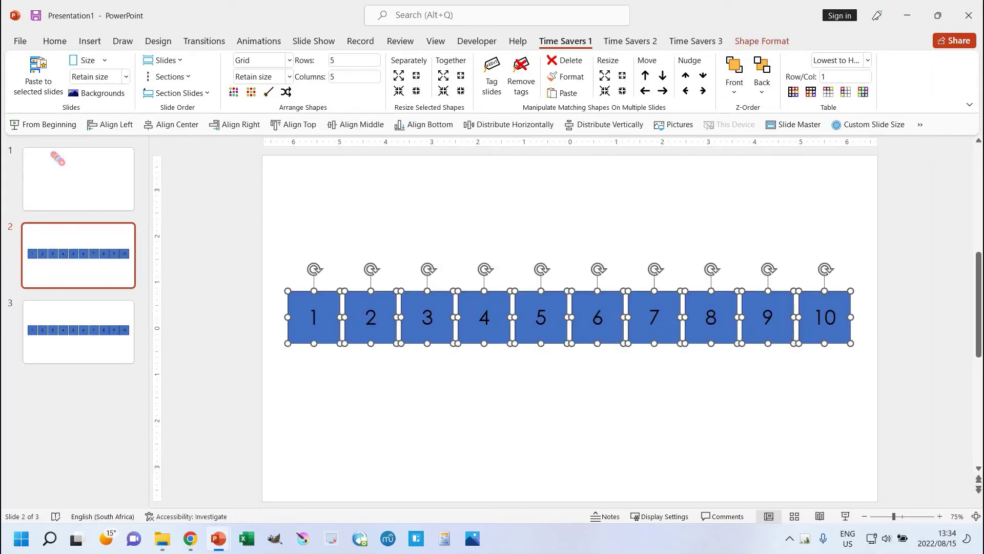
click(735, 88)
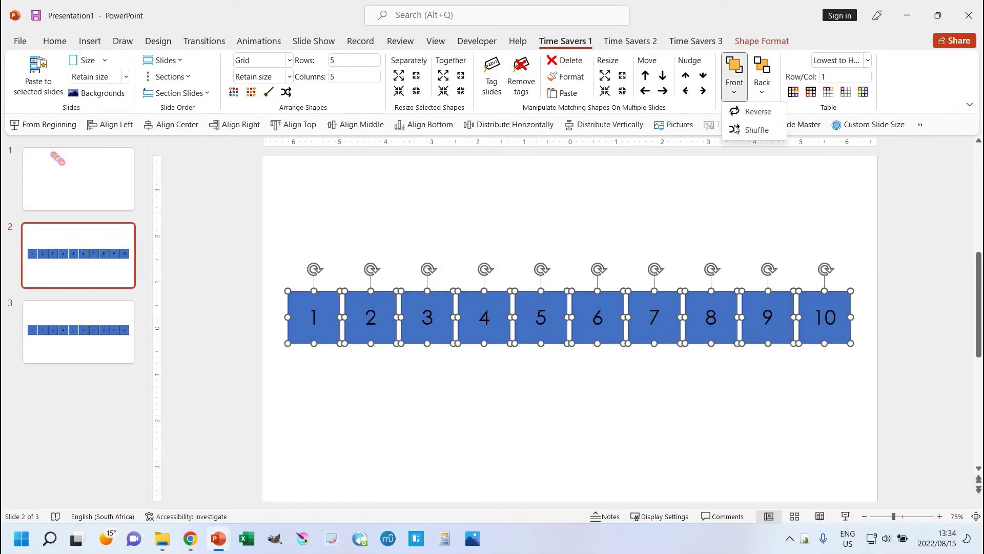